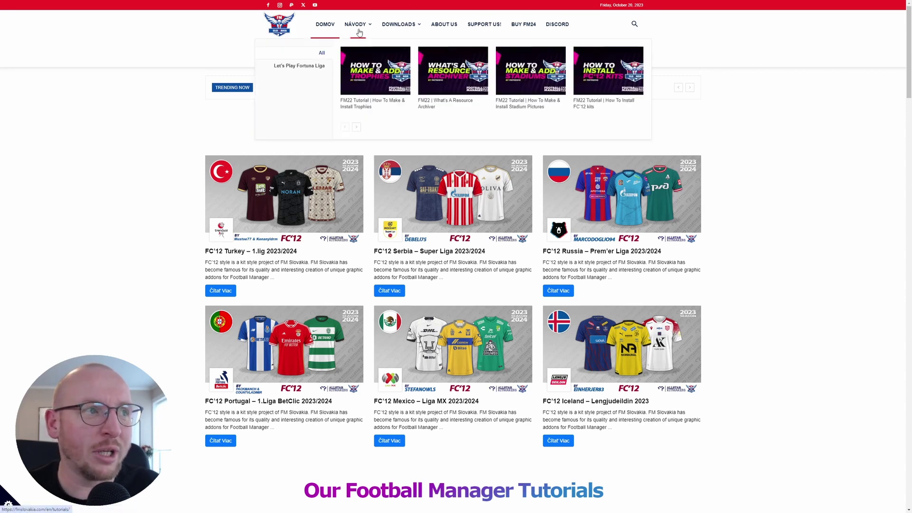
Step: Find the FC'12 England – Premier League 2023/2024 pack among the ID-protected FC'12 Season 2023/24 kitpacks and review its download page
{"action": "mouse_move", "coordinate": [404, 28]}
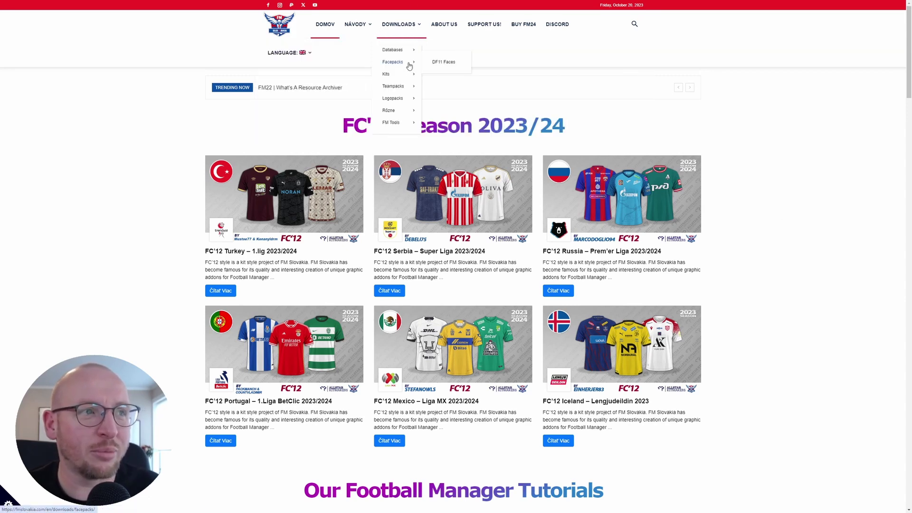
{"action": "mouse_move", "coordinate": [408, 75]}
{"action": "mouse_move", "coordinate": [469, 86]}
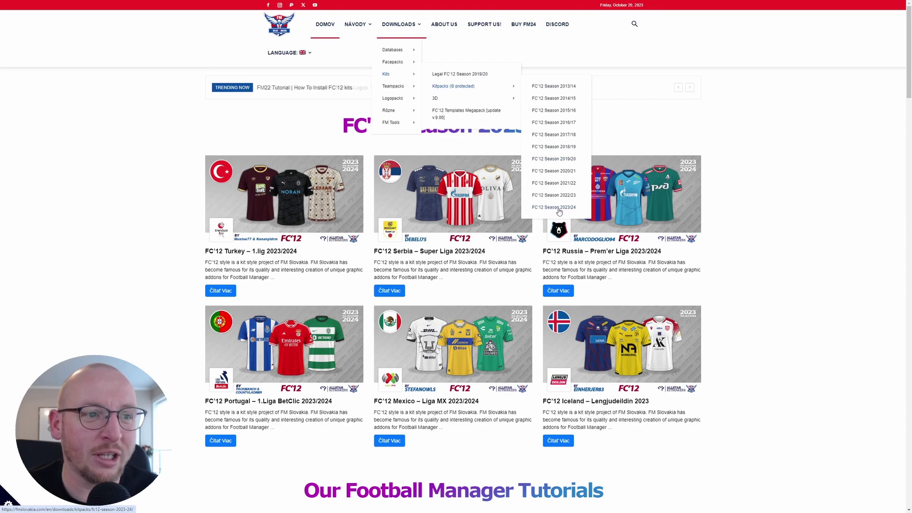
{"action": "left_click", "coordinate": [558, 209]}
{"action": "scroll", "coordinate": [401, 325], "scroll_direction": "down", "scroll_amount": 5}
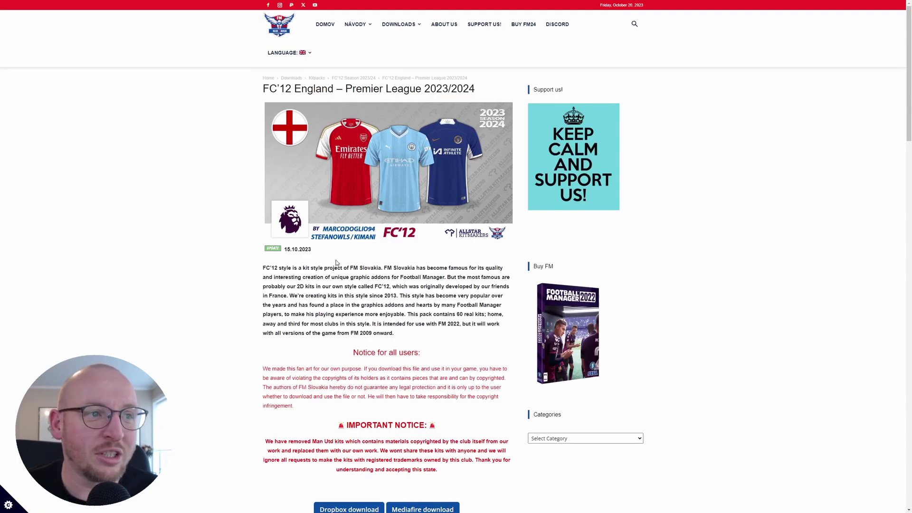
{"action": "scroll", "coordinate": [467, 162], "scroll_direction": "down", "scroll_amount": 5}
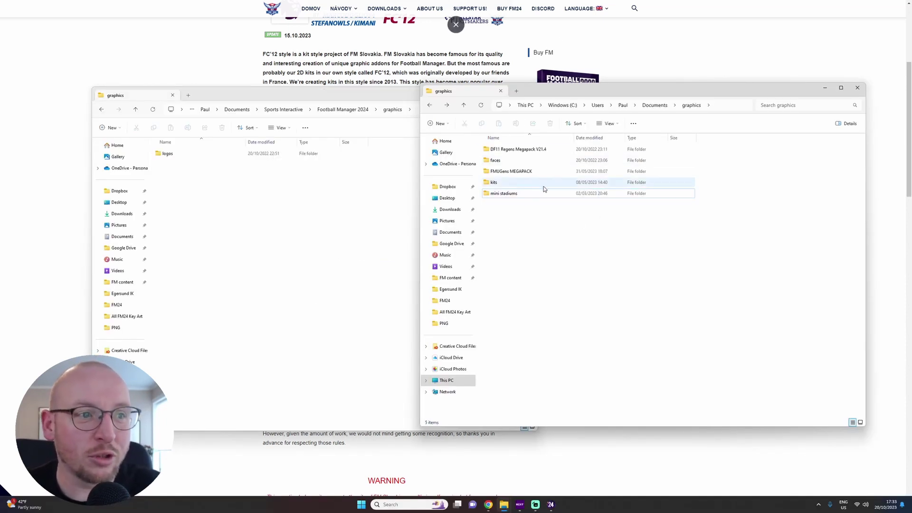
Step: Look through the league folders inside the kits folder of Documents\graphics and return to the graphics folder
{"action": "left_click", "coordinate": [502, 184]}
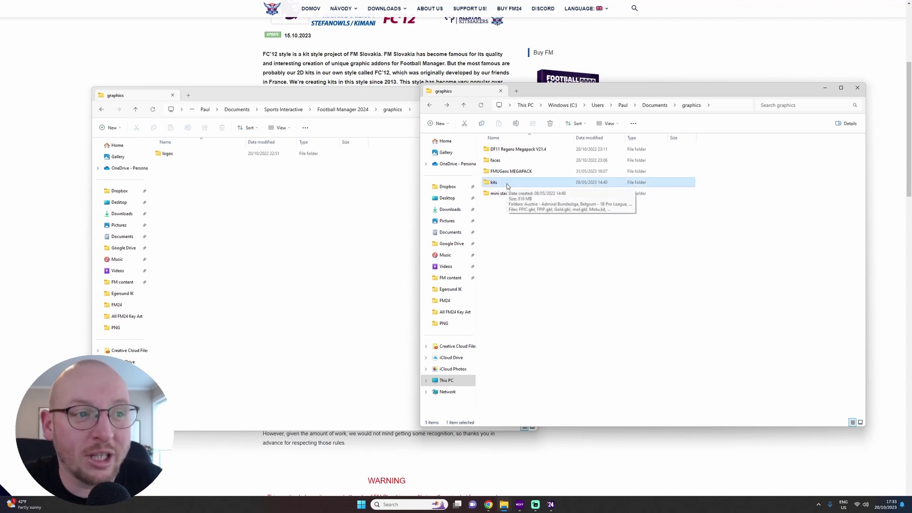
{"action": "double_click", "coordinate": [507, 185]}
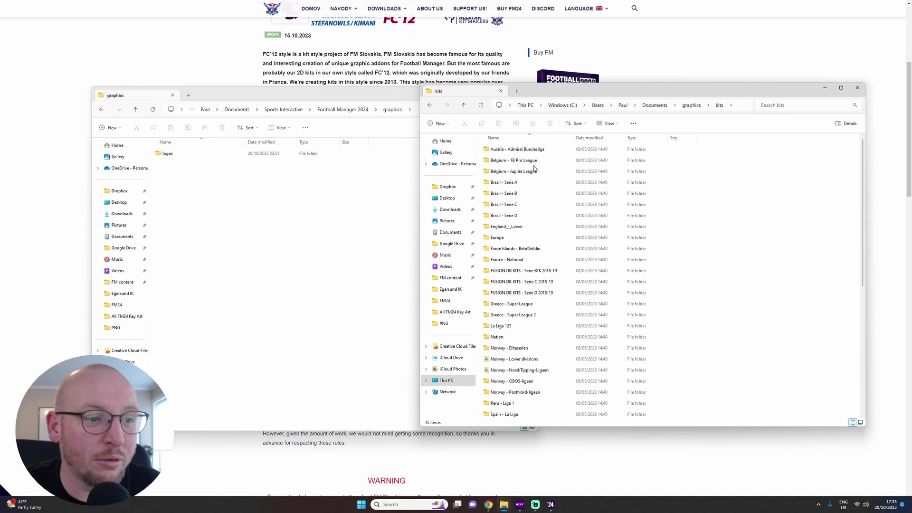
{"action": "scroll", "coordinate": [585, 297], "scroll_direction": "down", "scroll_amount": 3}
{"action": "scroll", "coordinate": [584, 297], "scroll_direction": "down", "scroll_amount": 1}
{"action": "scroll", "coordinate": [582, 299], "scroll_direction": "up", "scroll_amount": 5}
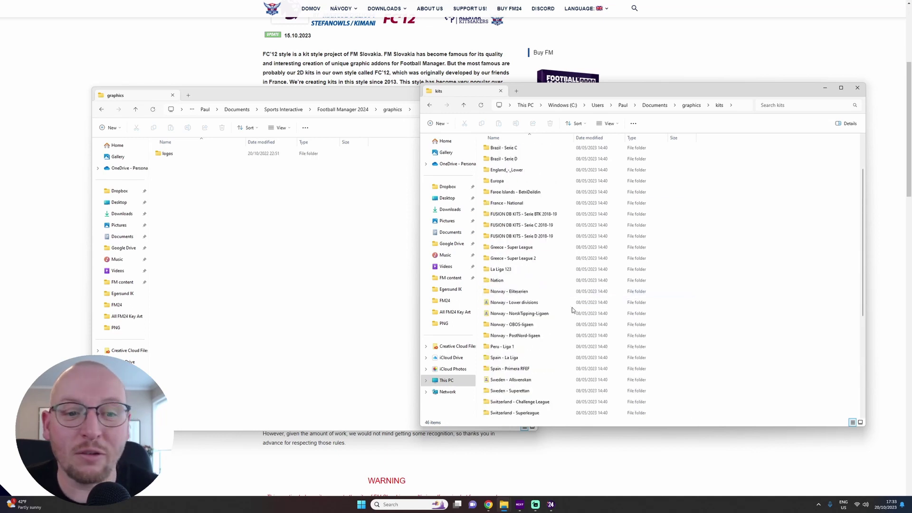
{"action": "key", "text": "alt+Left"}
Step: Create a folder named kits inside the Football Manager 2024 graphics folder
{"action": "left_click", "coordinate": [370, 226]}
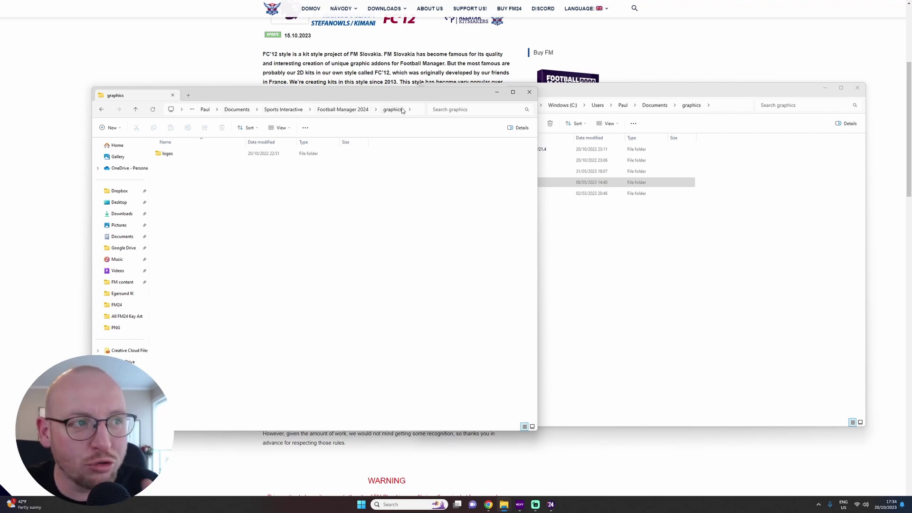
{"action": "right_click", "coordinate": [208, 204]}
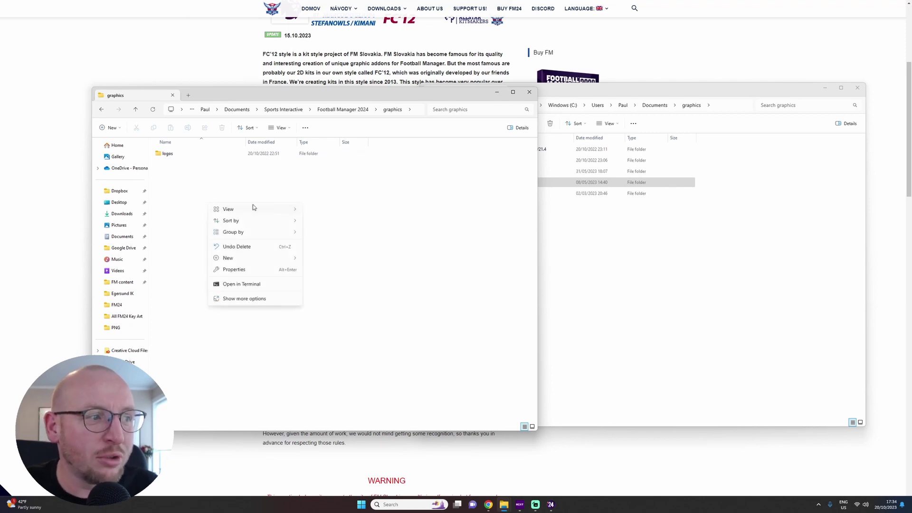
{"action": "mouse_move", "coordinate": [253, 209]}
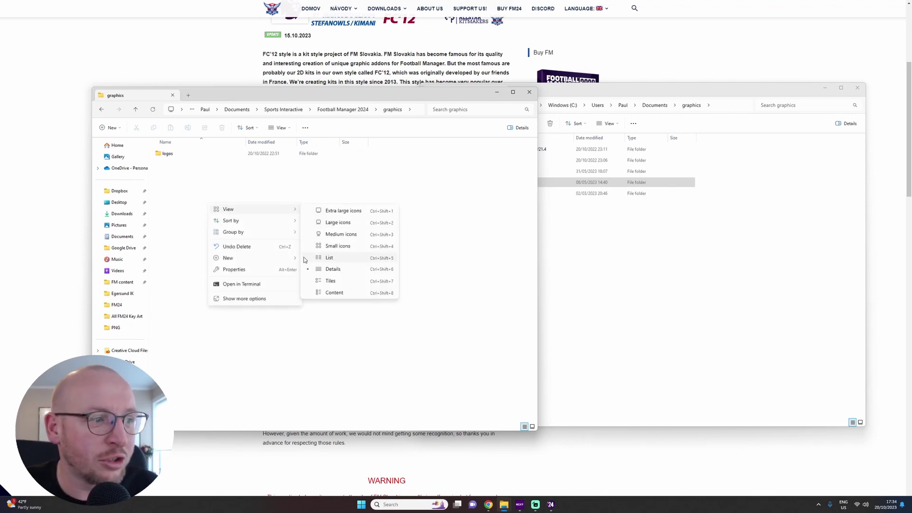
{"action": "mouse_move", "coordinate": [291, 261]}
{"action": "left_click", "coordinate": [325, 260]}
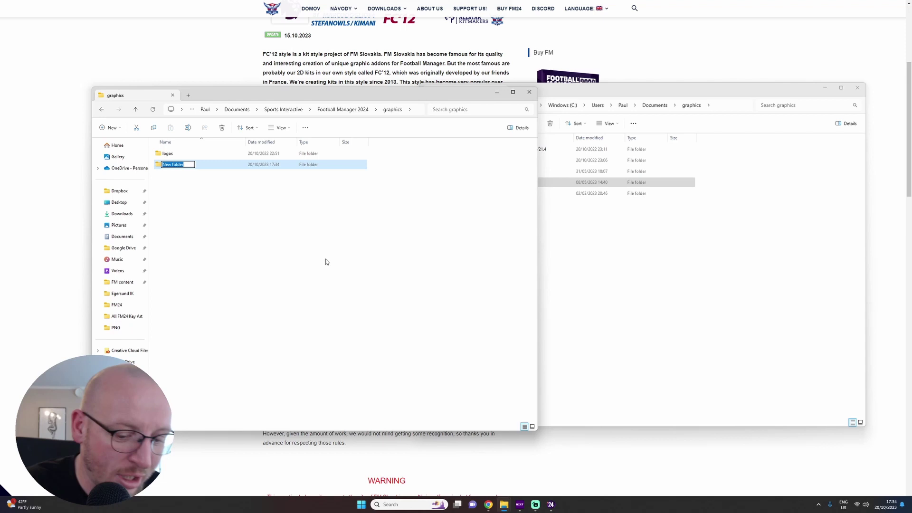
{"action": "type", "text": "kits"}
{"action": "key", "text": "Return"}
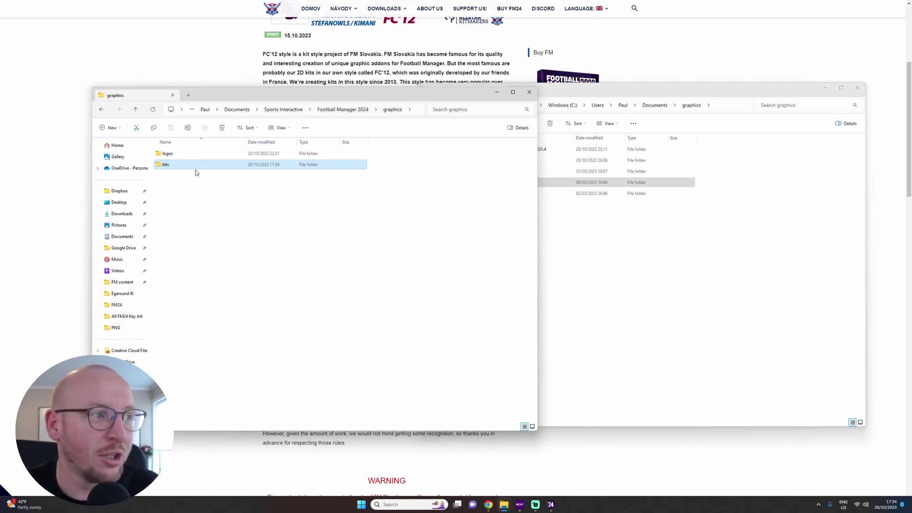
Step: Move the existing kits folder from Documents\graphics into the Football Manager 2024 graphics folder and open it
{"action": "key", "text": "Up"}
{"action": "left_click", "coordinate": [183, 165]}
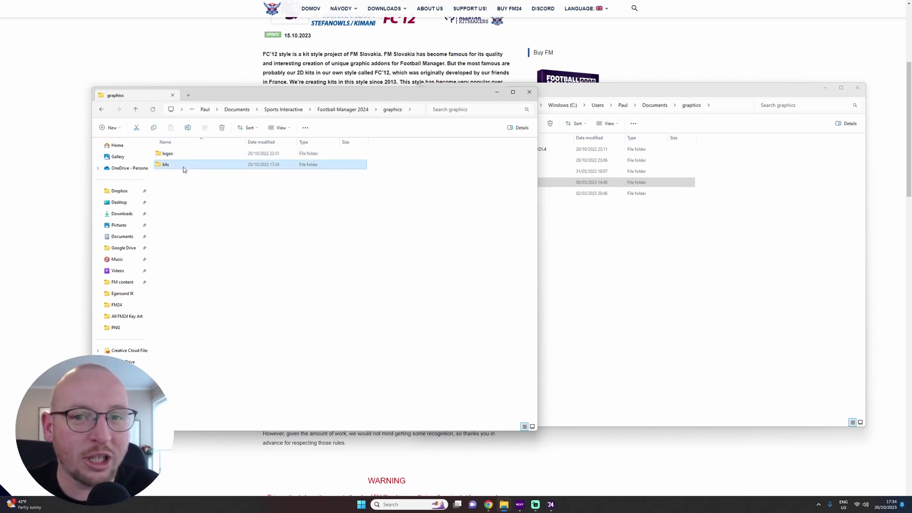
{"action": "left_click_drag", "start_coordinate": [184, 167], "coordinate": [267, 221]}
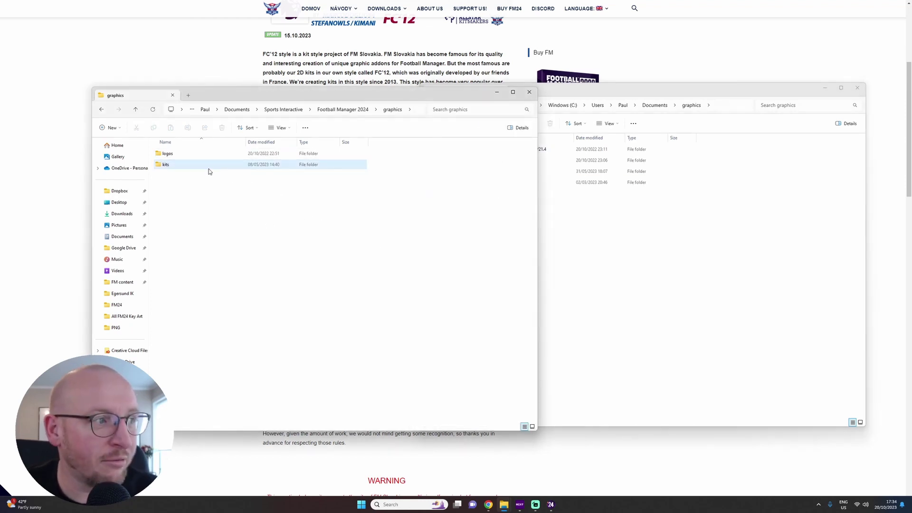
{"action": "double_click", "coordinate": [208, 170]}
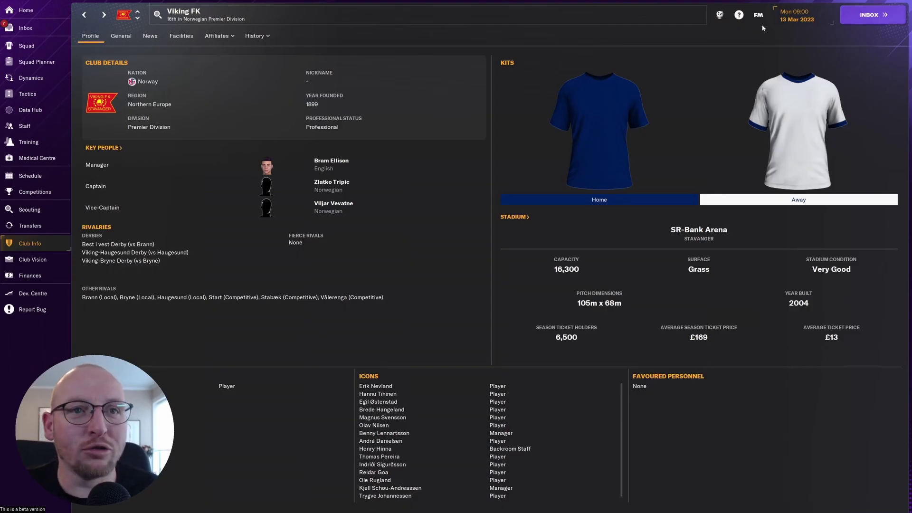
Step: In the Football Manager 2024 preferences, set the auto save type to 5 File Rolling Auto Save
{"action": "left_click", "coordinate": [758, 15]}
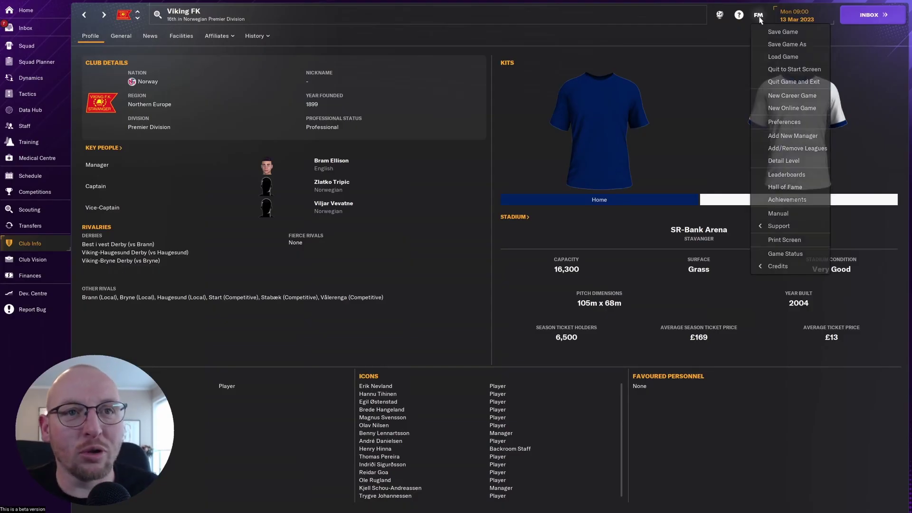
{"action": "left_click", "coordinate": [793, 125]}
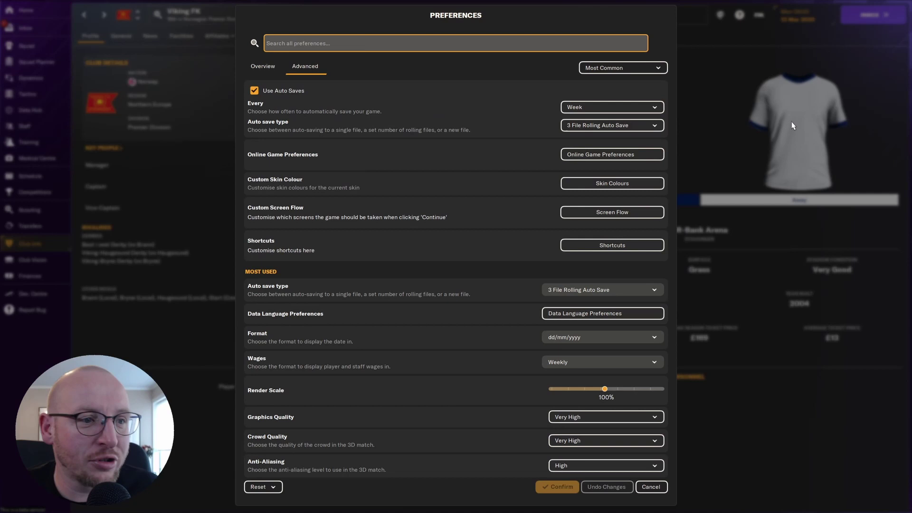
{"action": "left_click", "coordinate": [599, 127]}
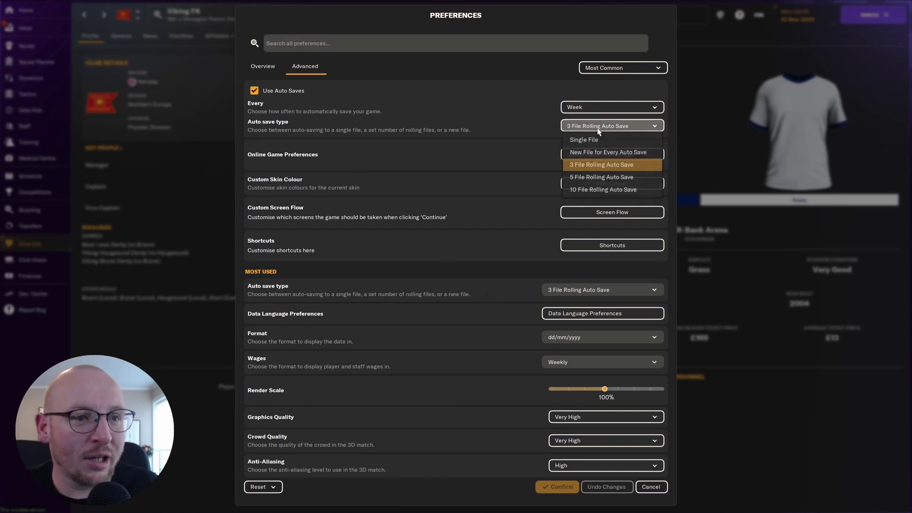
{"action": "left_click", "coordinate": [600, 176]}
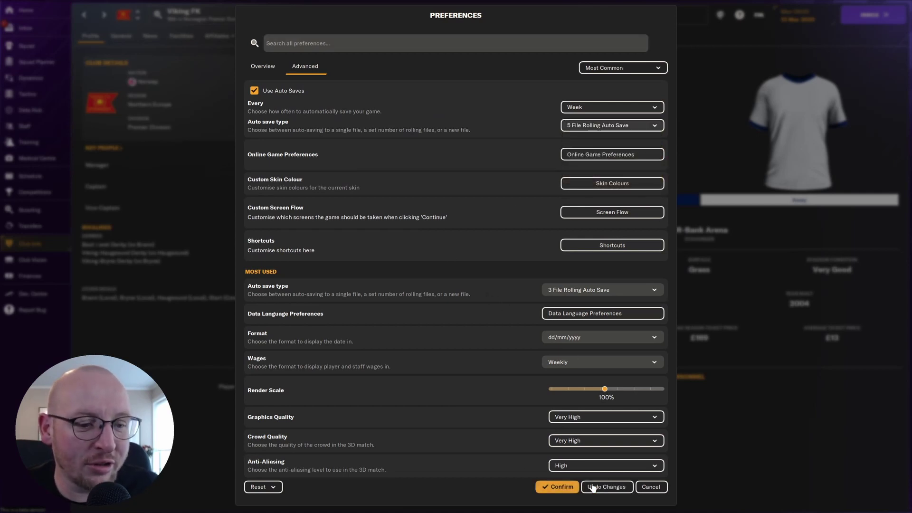
Step: Clear the cached skin and layout data while applying the preferences, and check the kits in Viking FK's club info
{"action": "left_click", "coordinate": [273, 488]}
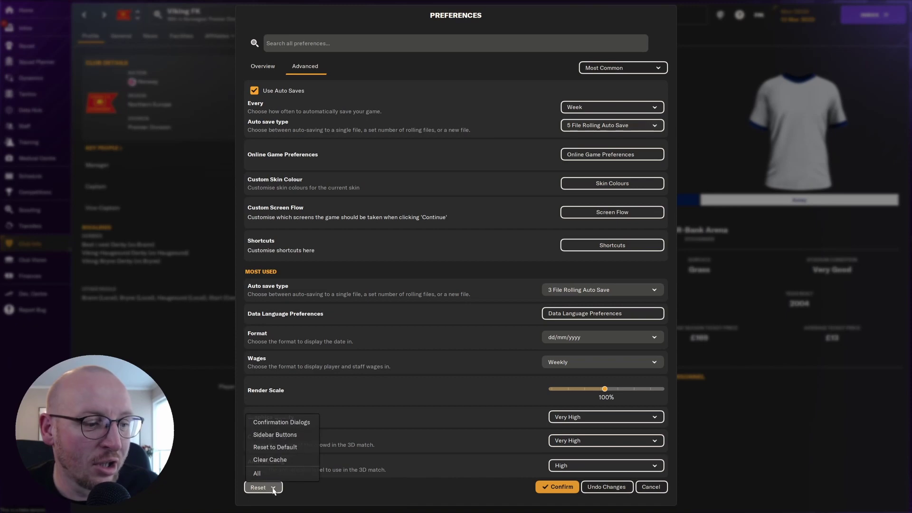
{"action": "left_click", "coordinate": [288, 460]}
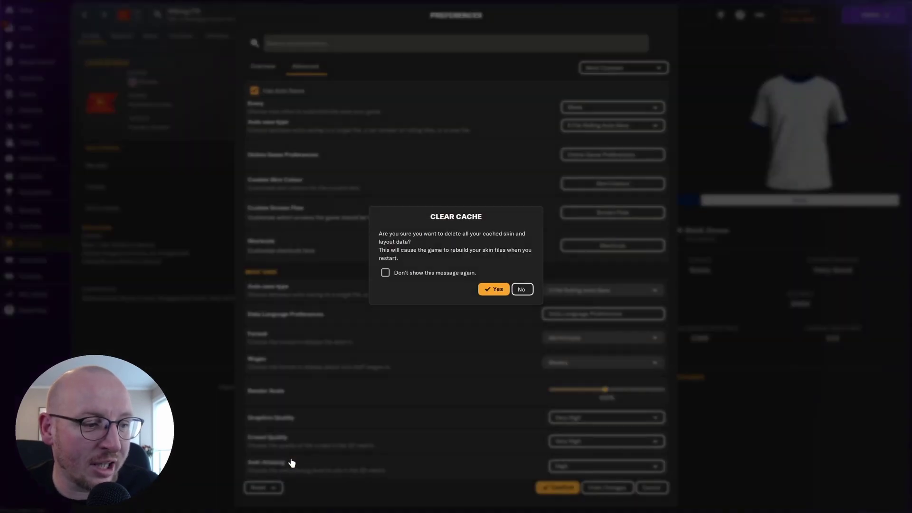
{"action": "left_click", "coordinate": [492, 290]}
{"action": "left_click", "coordinate": [558, 488]}
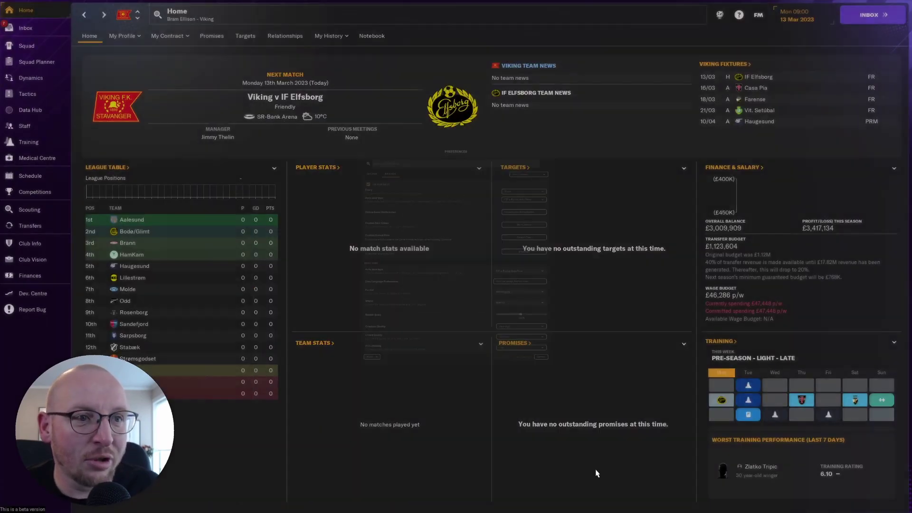
{"action": "left_click", "coordinate": [38, 250]}
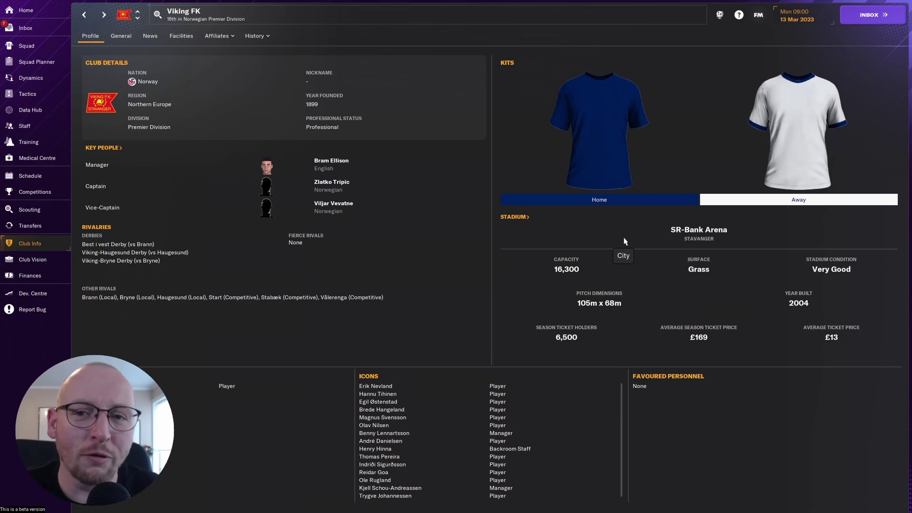
Step: Switch to File Explorer and delete the Caches folder from AppData\Local\Sports Interactive\Football Manager 2024
{"action": "key", "text": "alt+Tab"}
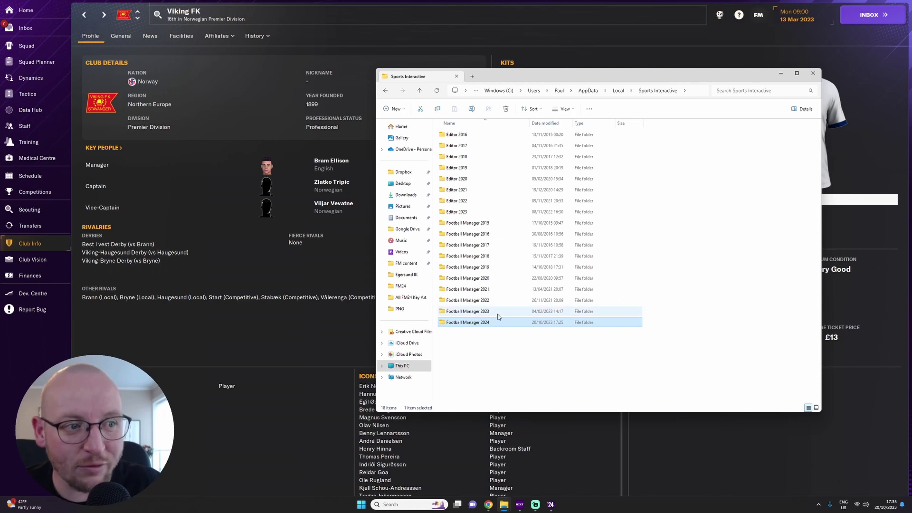
{"action": "double_click", "coordinate": [485, 323]}
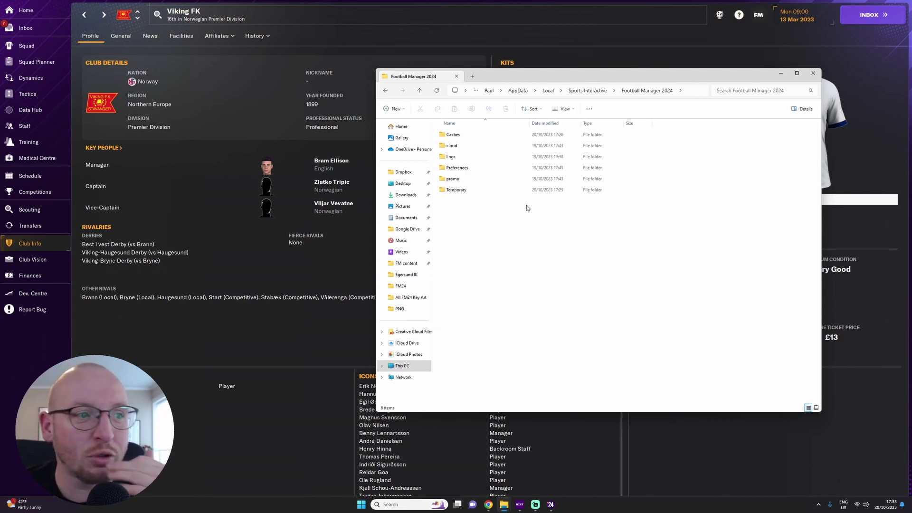
{"action": "left_click", "coordinate": [455, 137]}
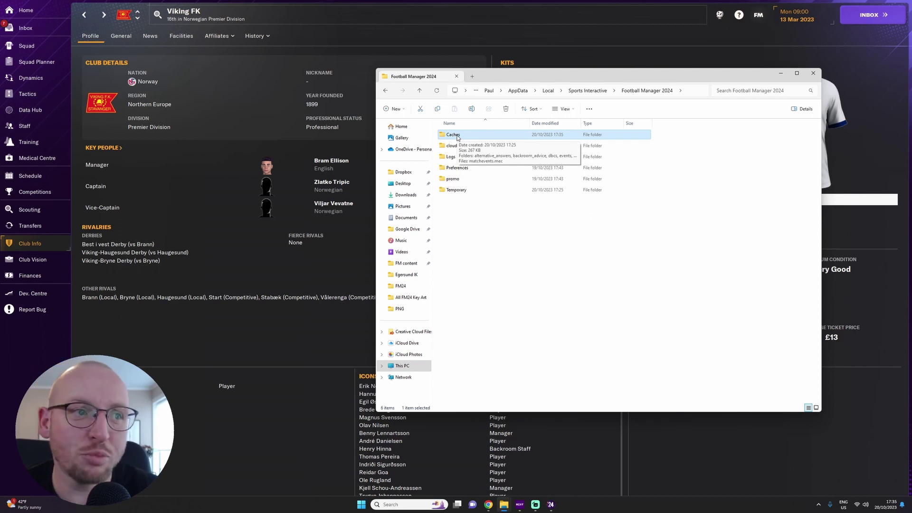
{"action": "key", "text": "Delete"}
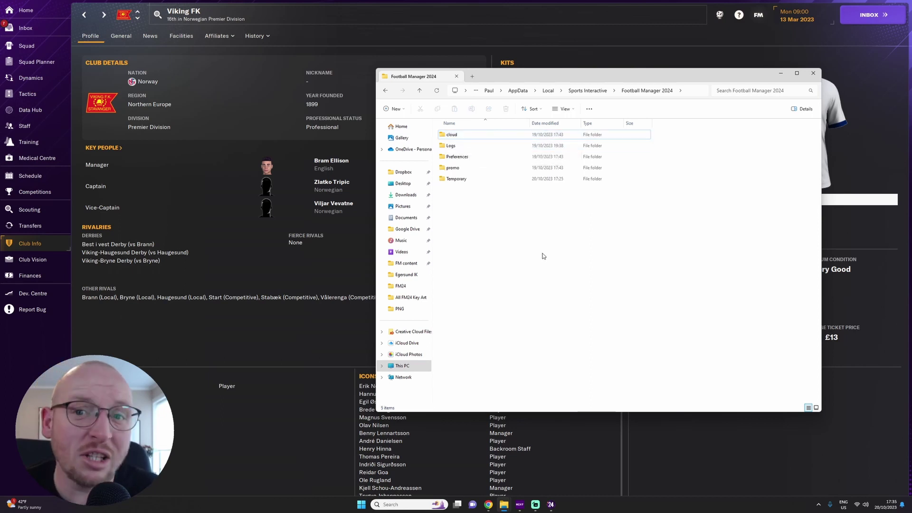
Step: Switch back to Football Manager 2024, quit the current game and exit the program
{"action": "key", "text": "alt+Tab"}
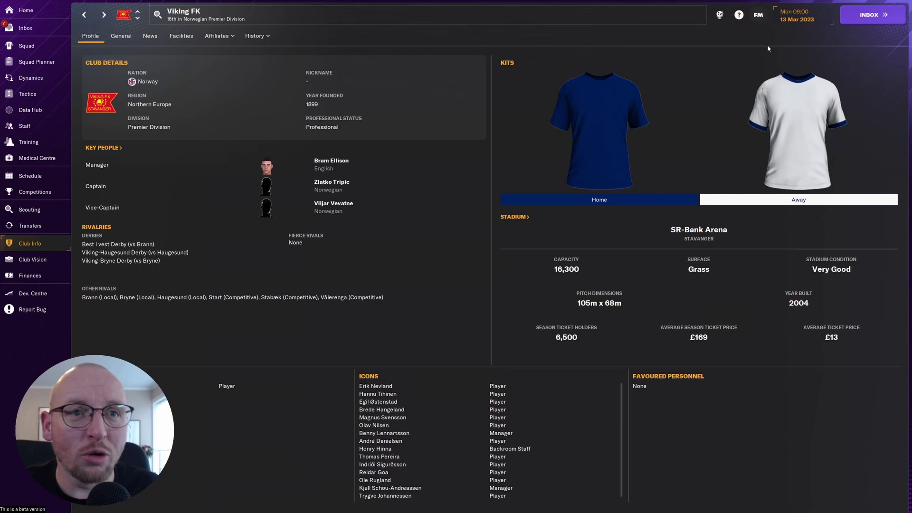
{"action": "left_click", "coordinate": [758, 15]}
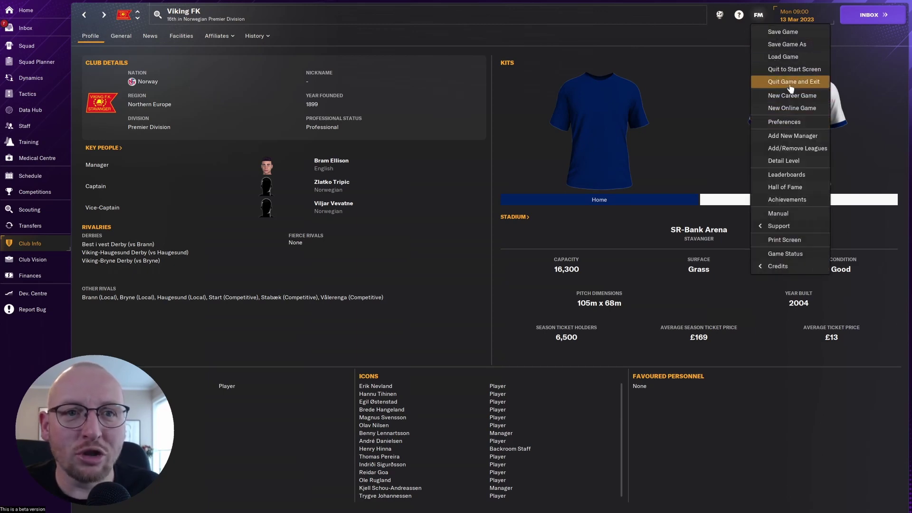
{"action": "left_click", "coordinate": [791, 86]}
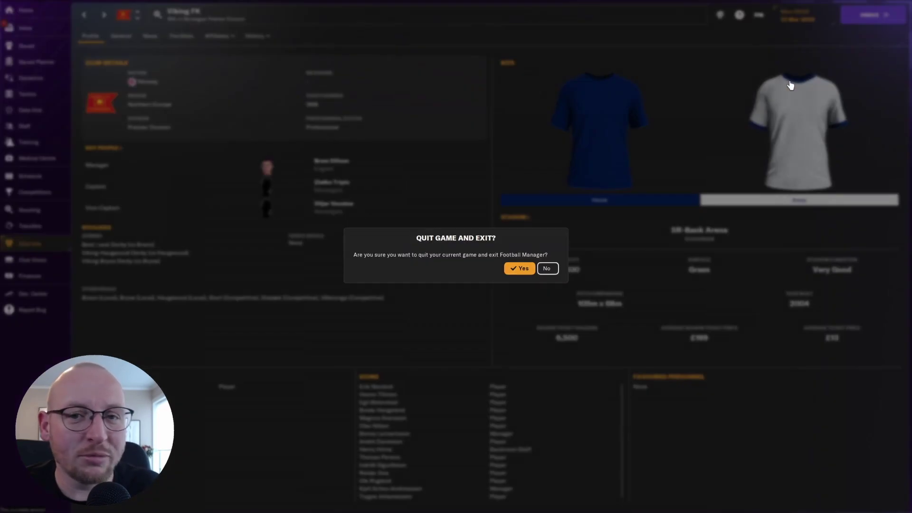
{"action": "left_click", "coordinate": [523, 269]}
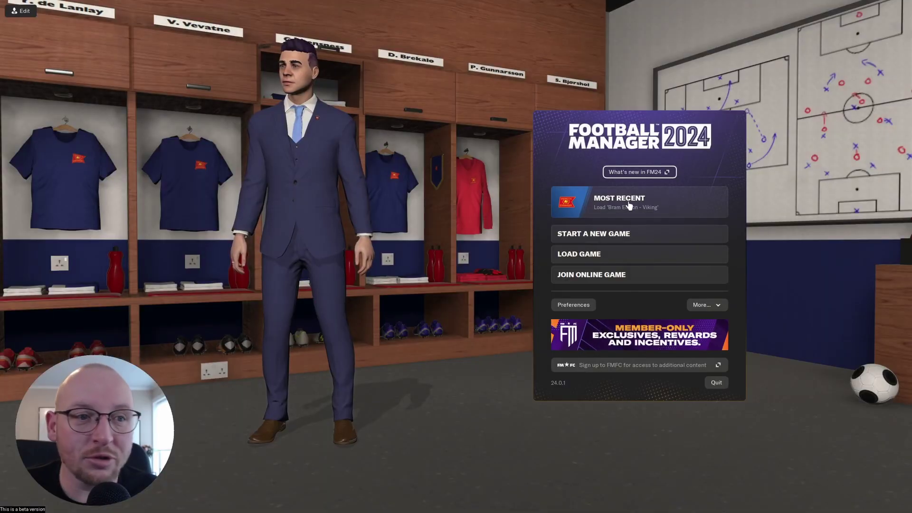
Step: Load the most recent Viking save in the restarted game and view the kits in its club info
{"action": "left_click", "coordinate": [630, 206]}
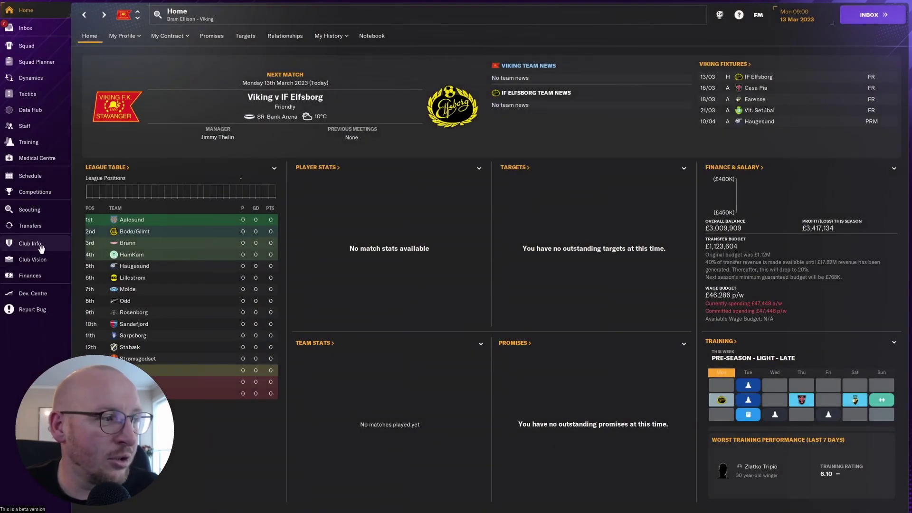
{"action": "left_click", "coordinate": [41, 248]}
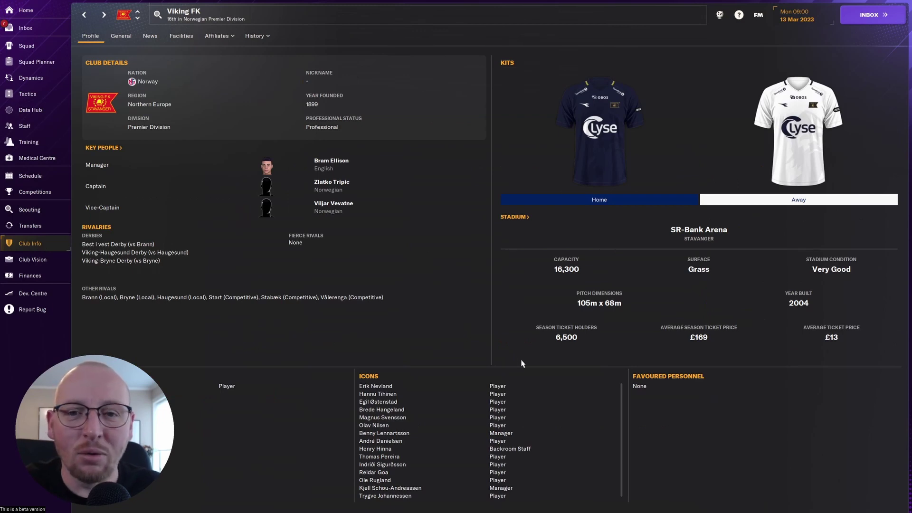